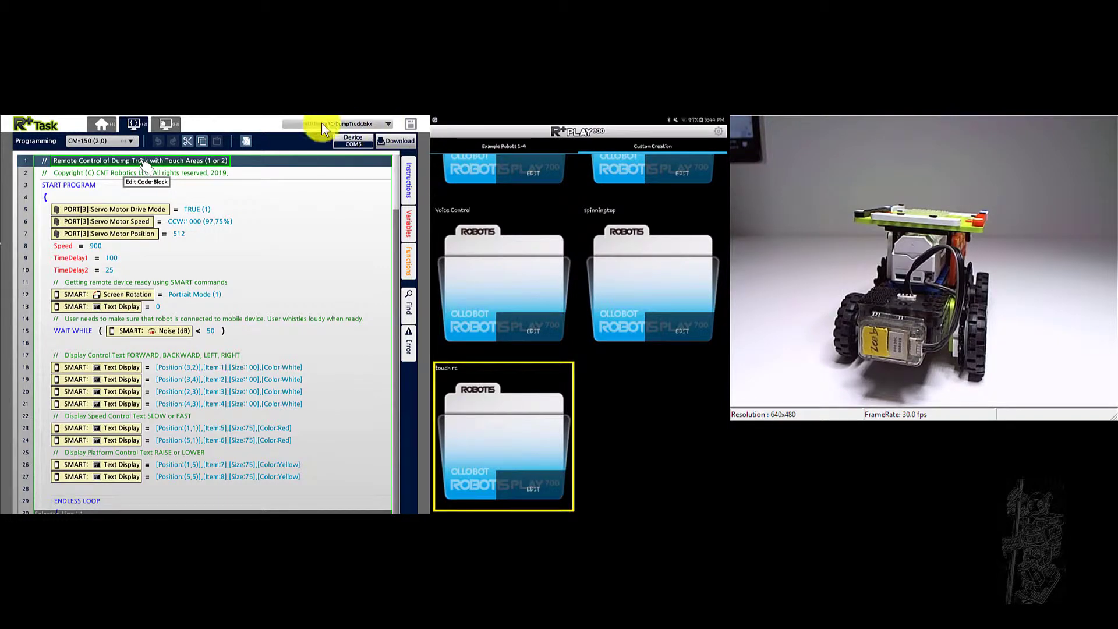
- Review the Text items defined in the touch rc project and return to the project list
{"action": "left_click", "coordinate": [546, 495]}
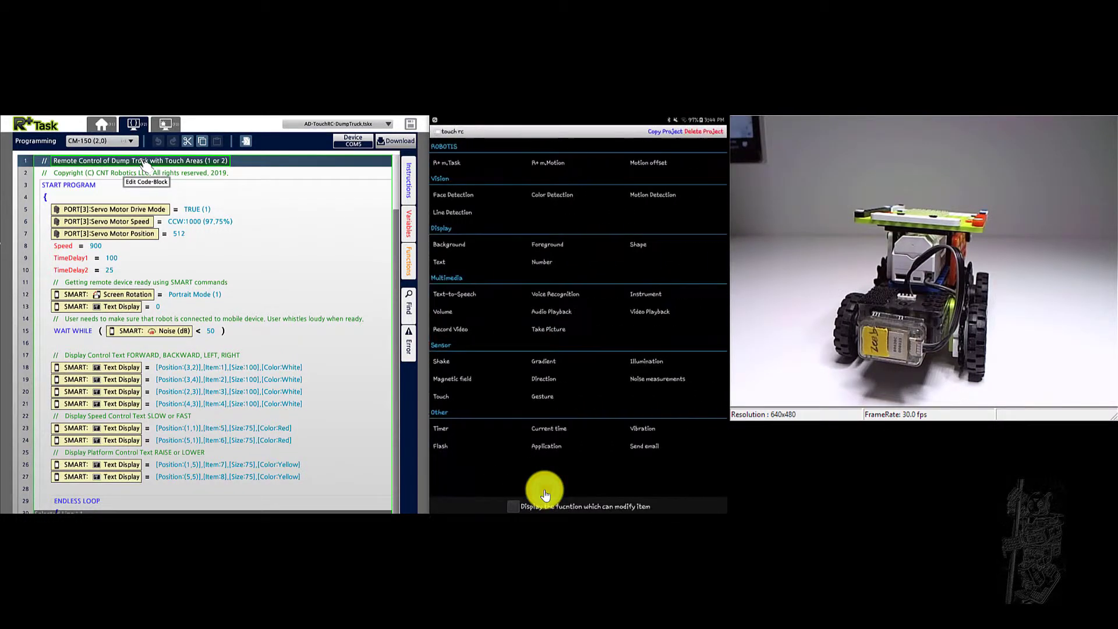
{"action": "left_click", "coordinate": [444, 263]}
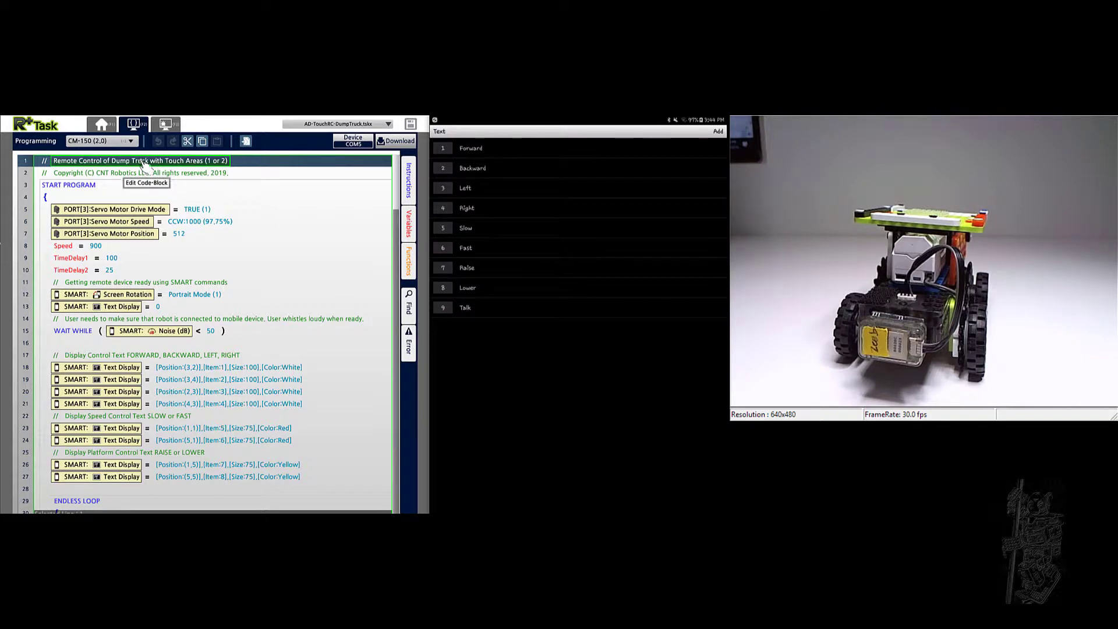
{"action": "left_click", "coordinate": [647, 515]}
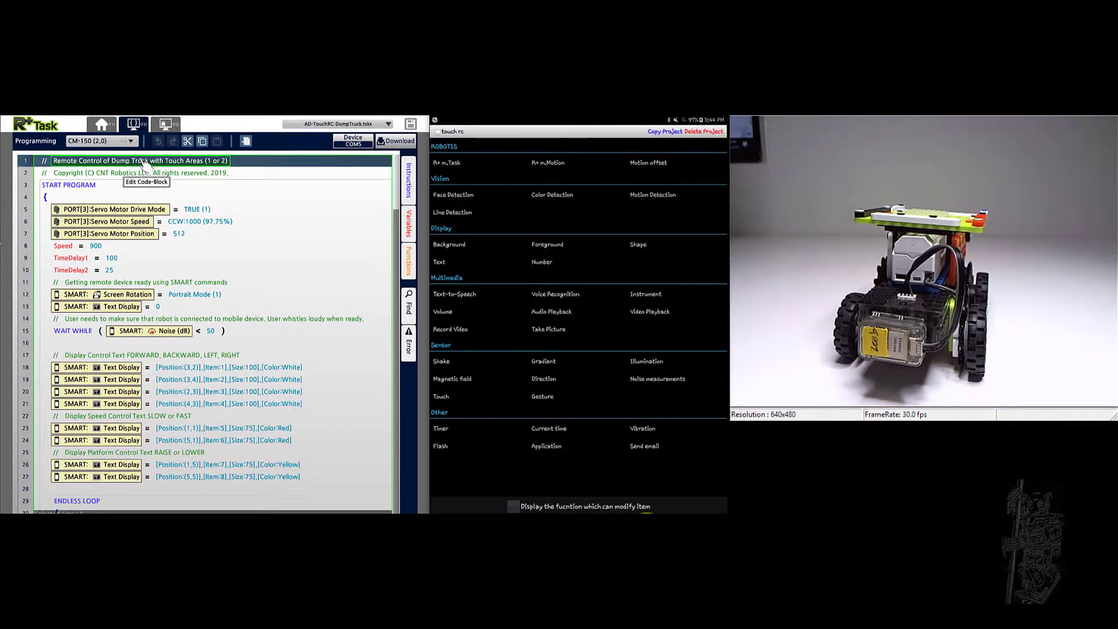
{"action": "left_click", "coordinate": [647, 515]}
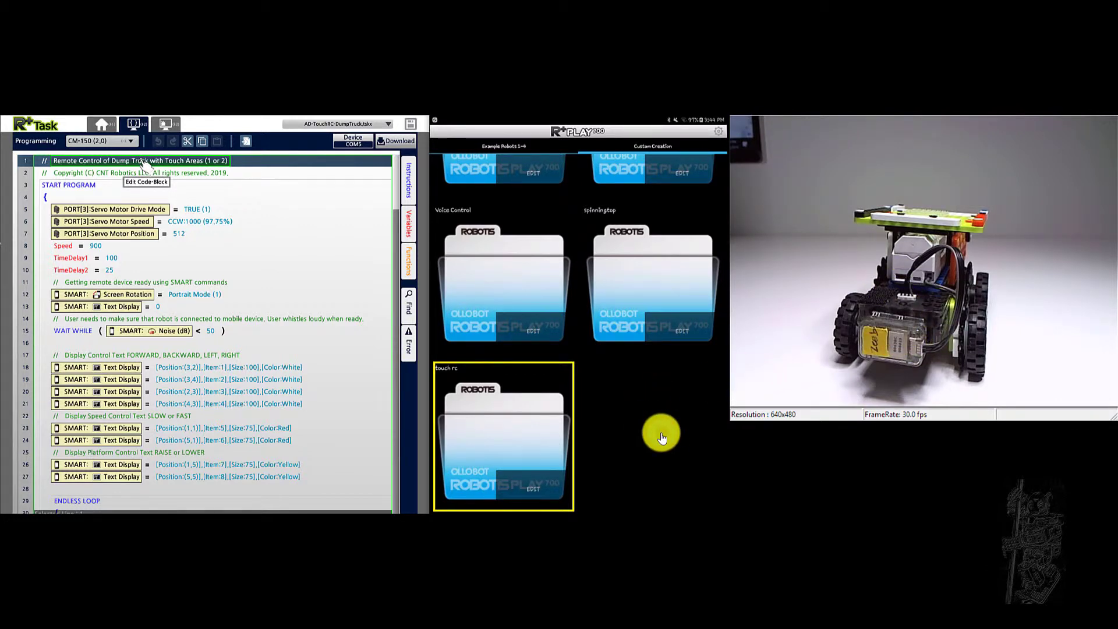
- Run the touch rc project and set the dump truck's speed to Slow
{"action": "left_click", "coordinate": [487, 409]}
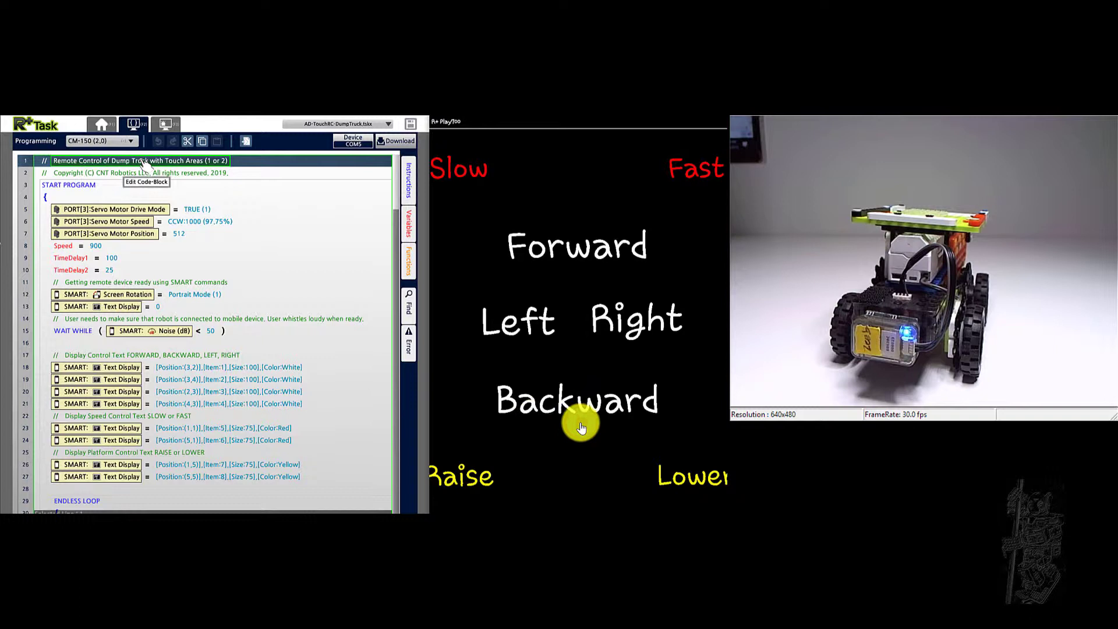
{"action": "left_click", "coordinate": [513, 170]}
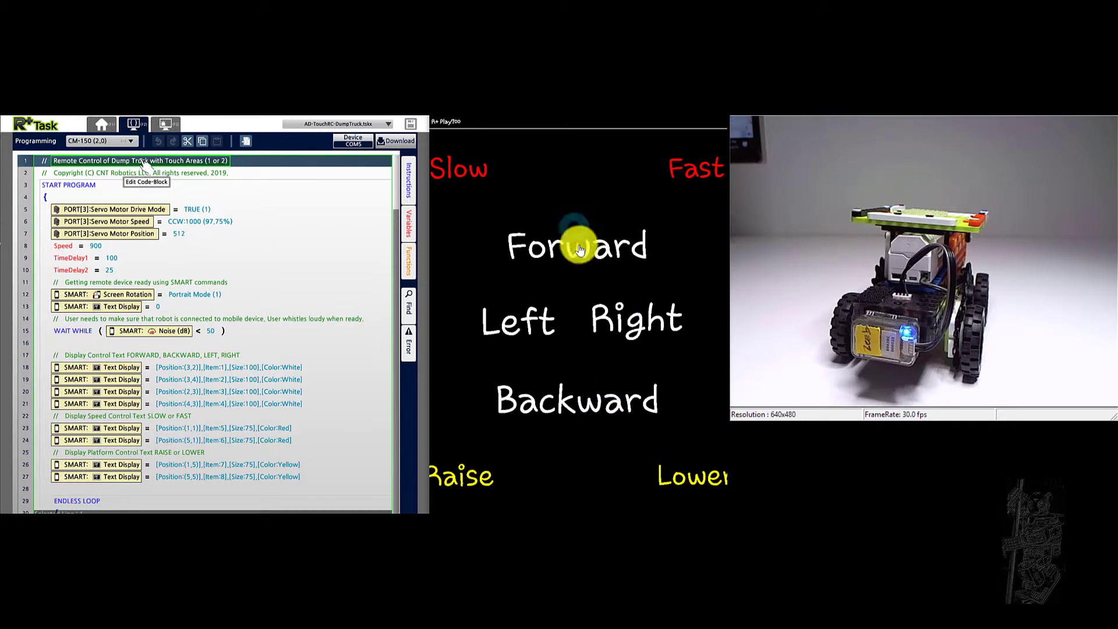
- Drive the dump truck backward and forward twice, and turn it right at slow speed
{"action": "left_click", "coordinate": [574, 408]}
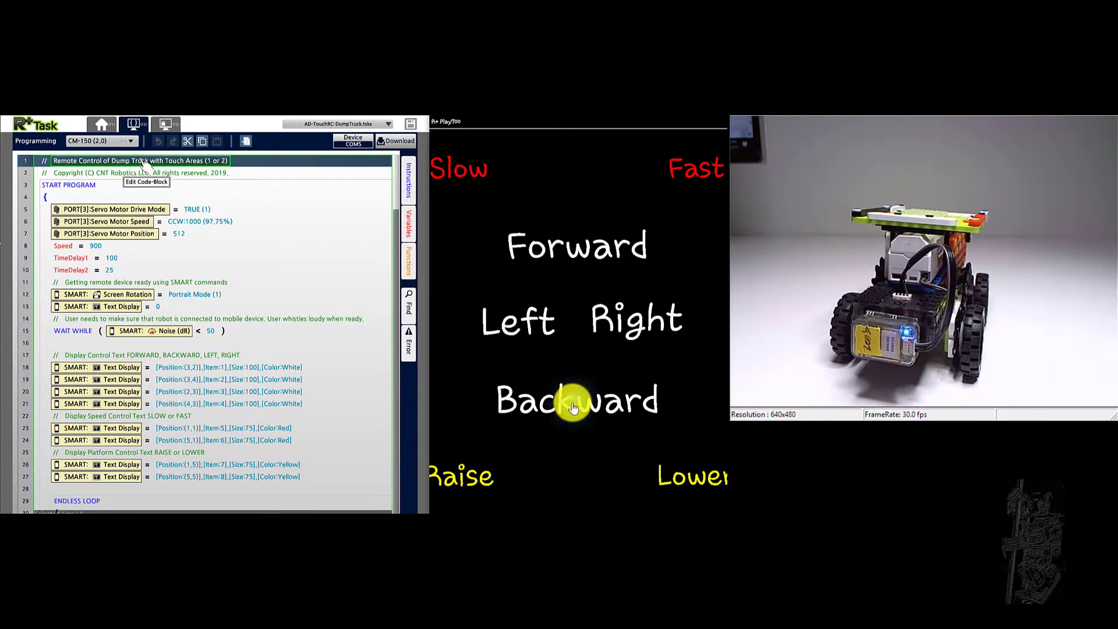
{"action": "left_click", "coordinate": [575, 250]}
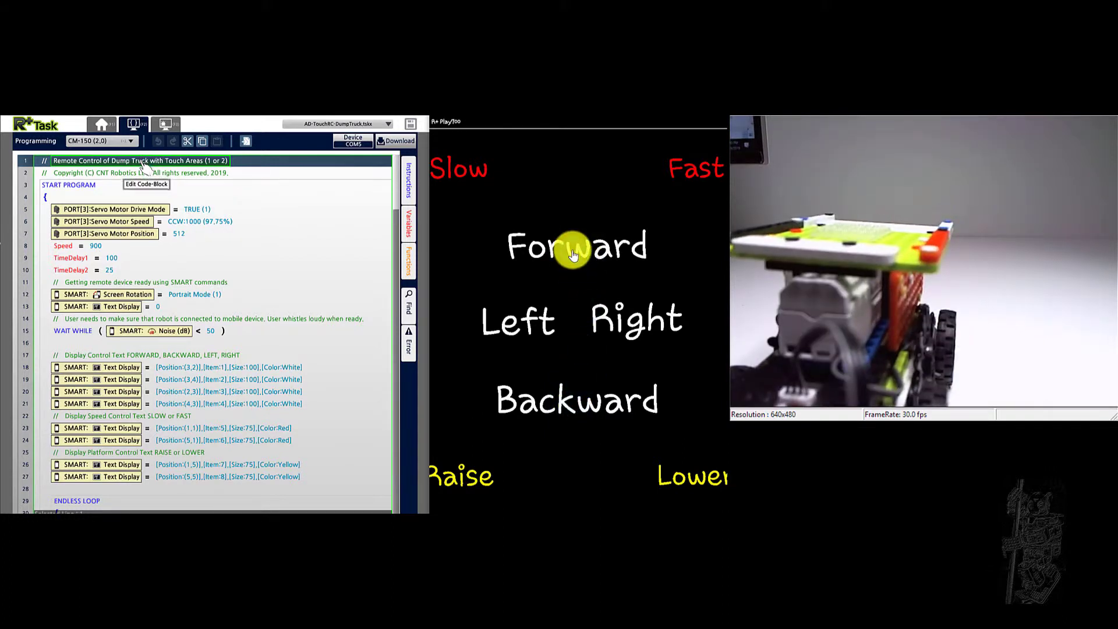
{"action": "left_click", "coordinate": [590, 411]}
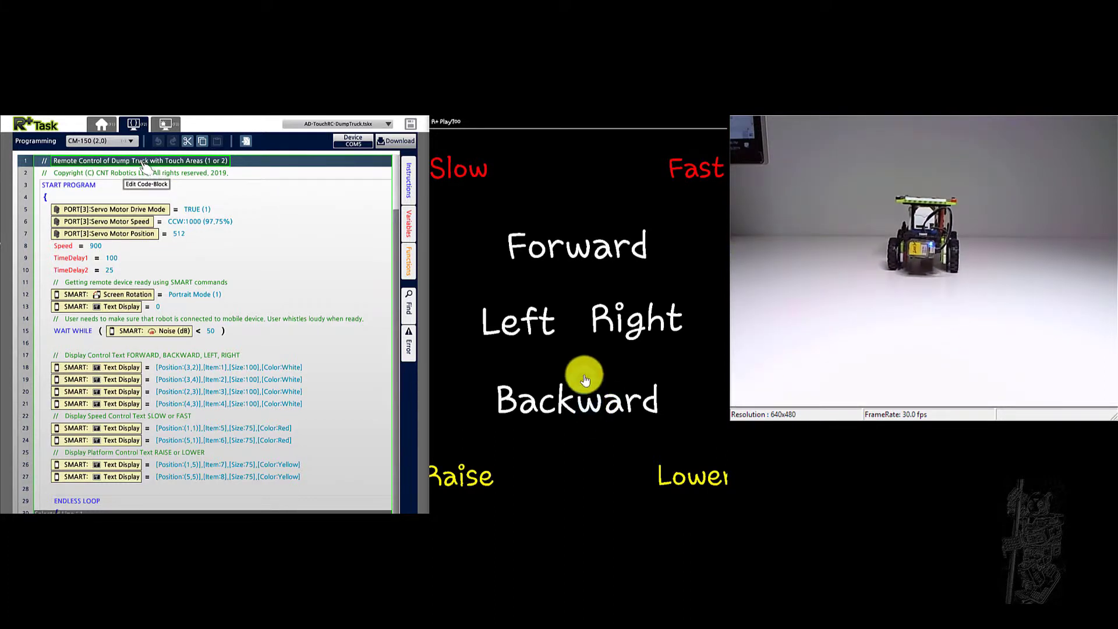
{"action": "left_click", "coordinate": [570, 244]}
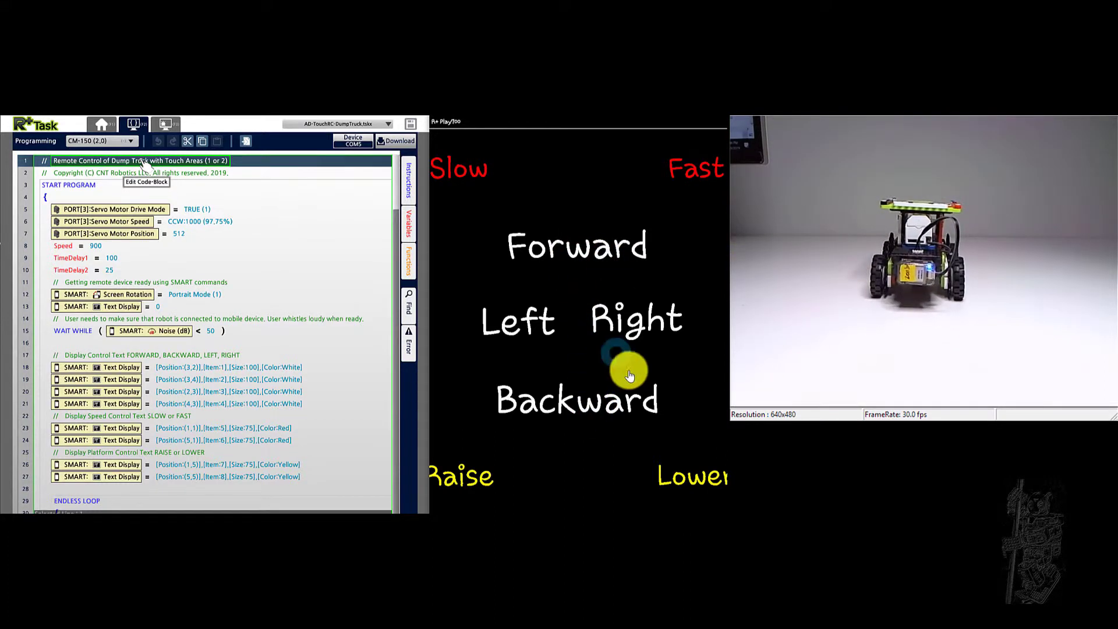
{"action": "left_click", "coordinate": [635, 334]}
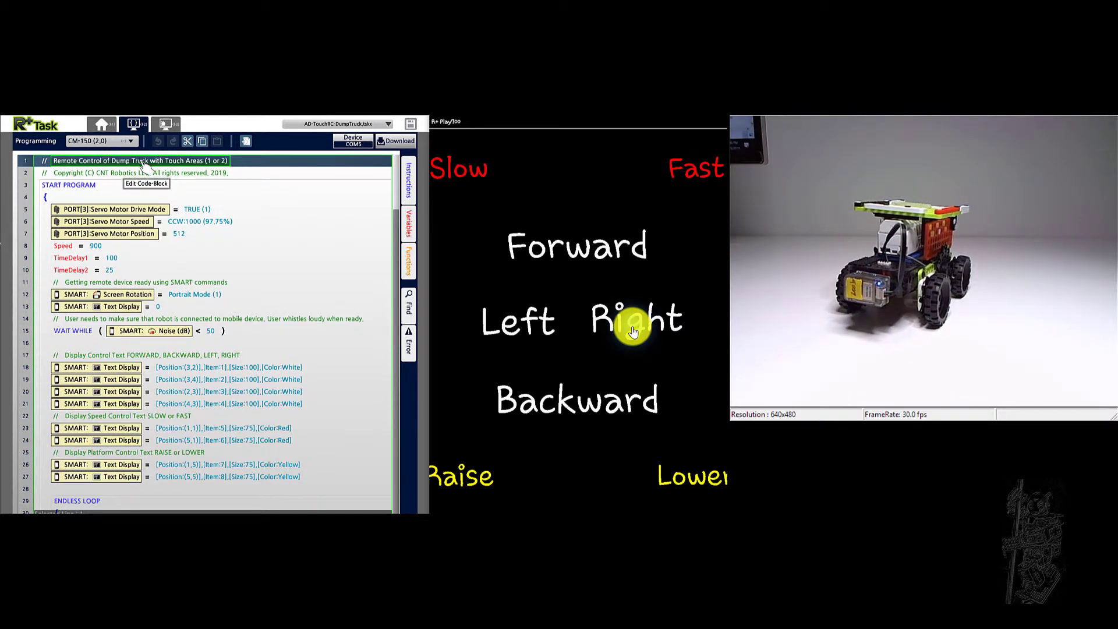
- Switch the dump truck to Fast and drive it right, left, backward and forward
{"action": "left_click", "coordinate": [705, 172]}
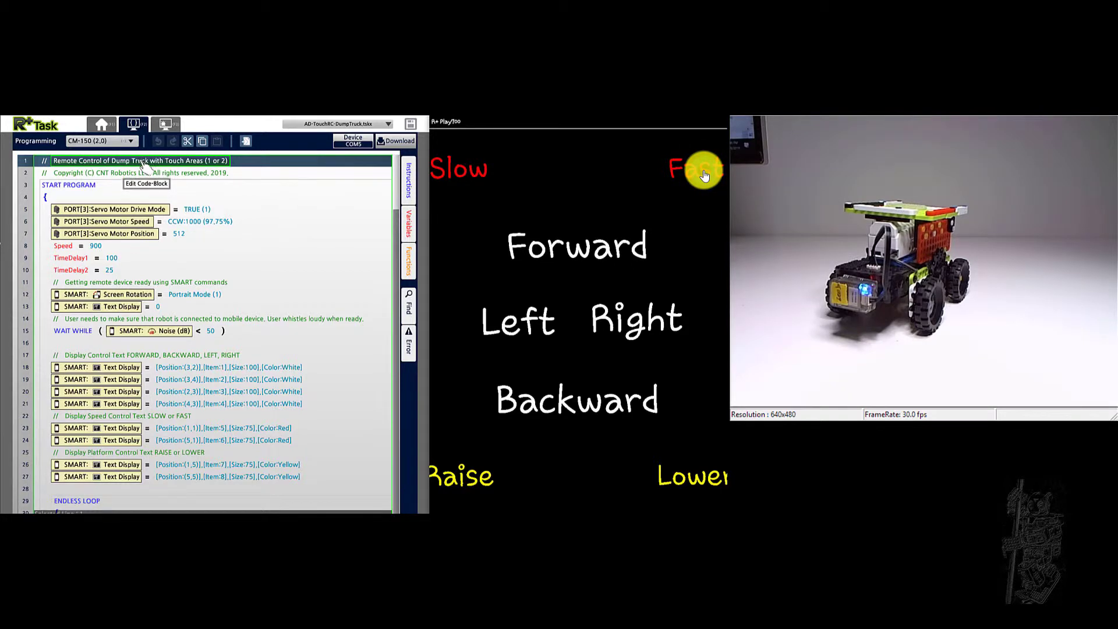
{"action": "left_click", "coordinate": [641, 324]}
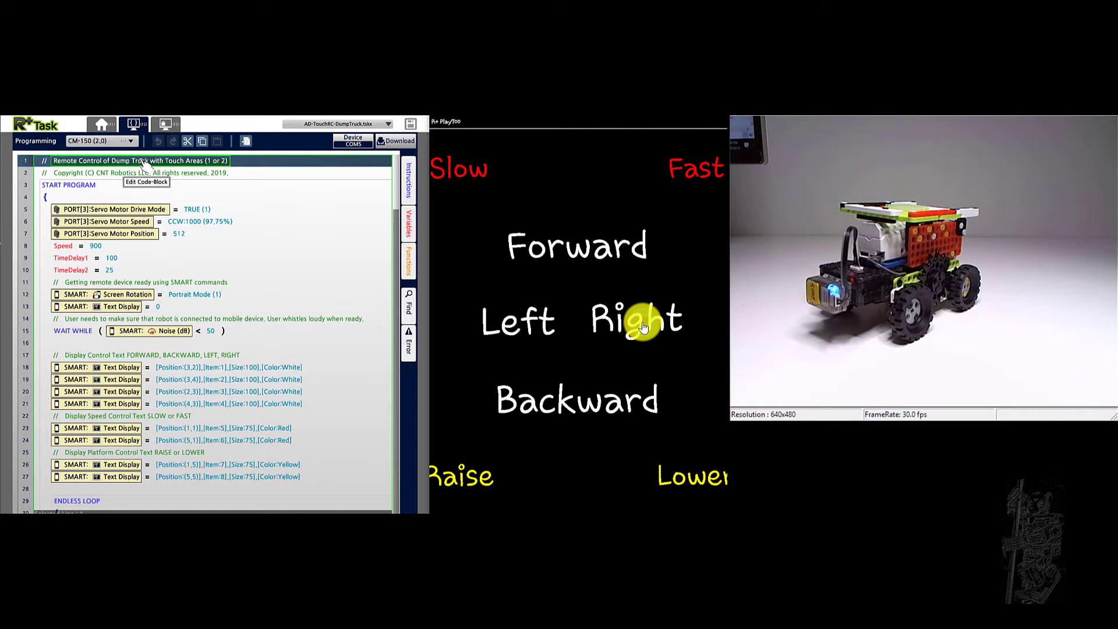
{"action": "left_click", "coordinate": [537, 338]}
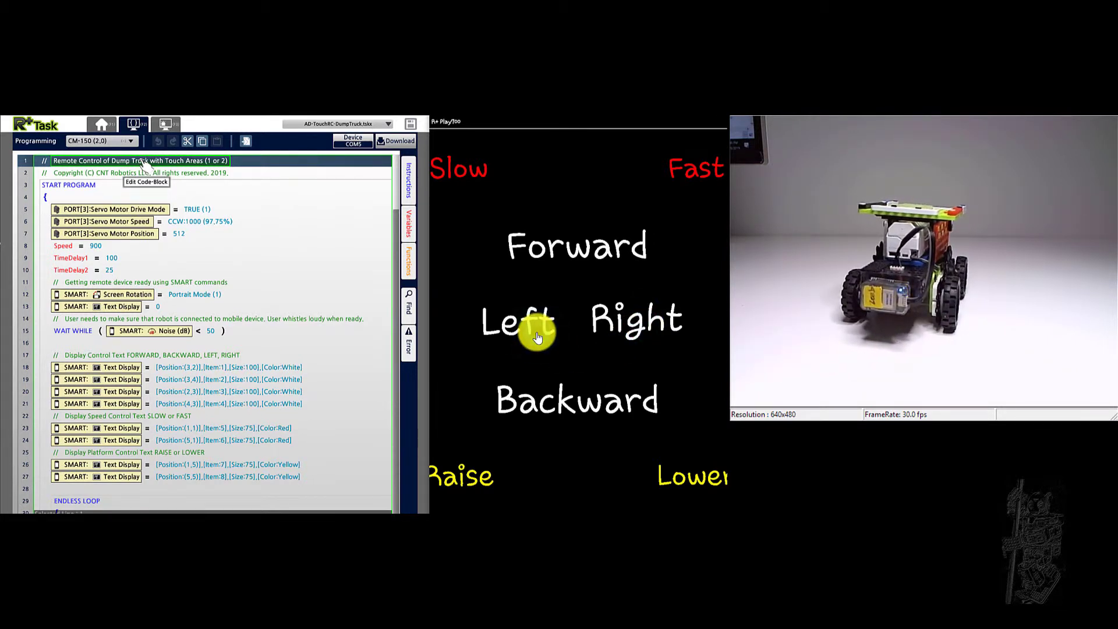
{"action": "left_click", "coordinate": [581, 404]}
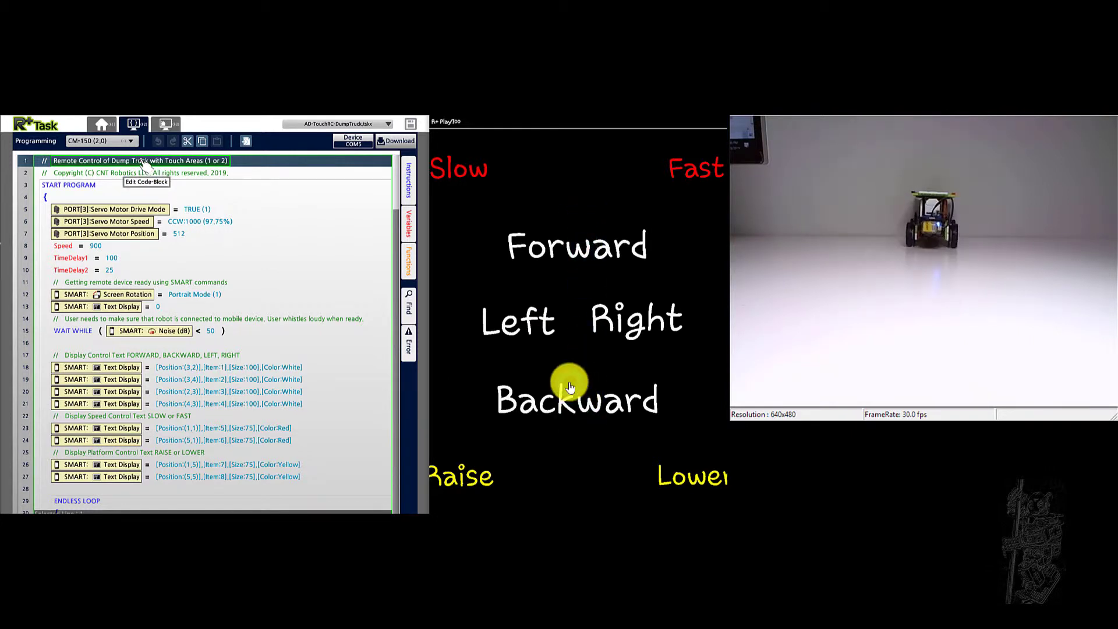
{"action": "left_click", "coordinate": [577, 251]}
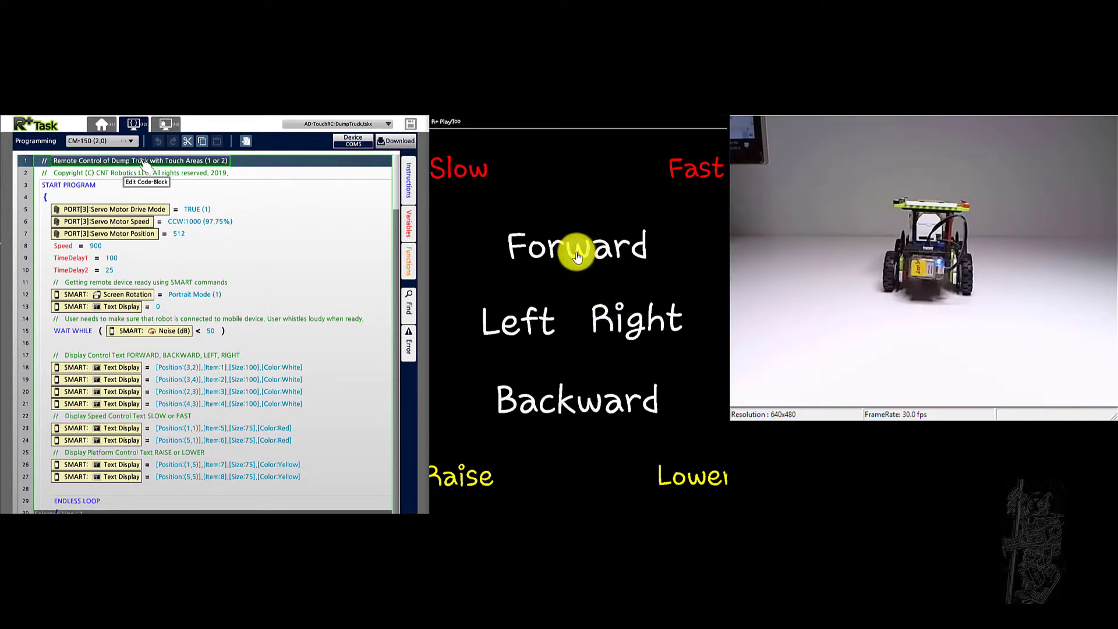
- Turn the dump truck right in repeated short moves until its side faces the camera
{"action": "left_click", "coordinate": [655, 336]}
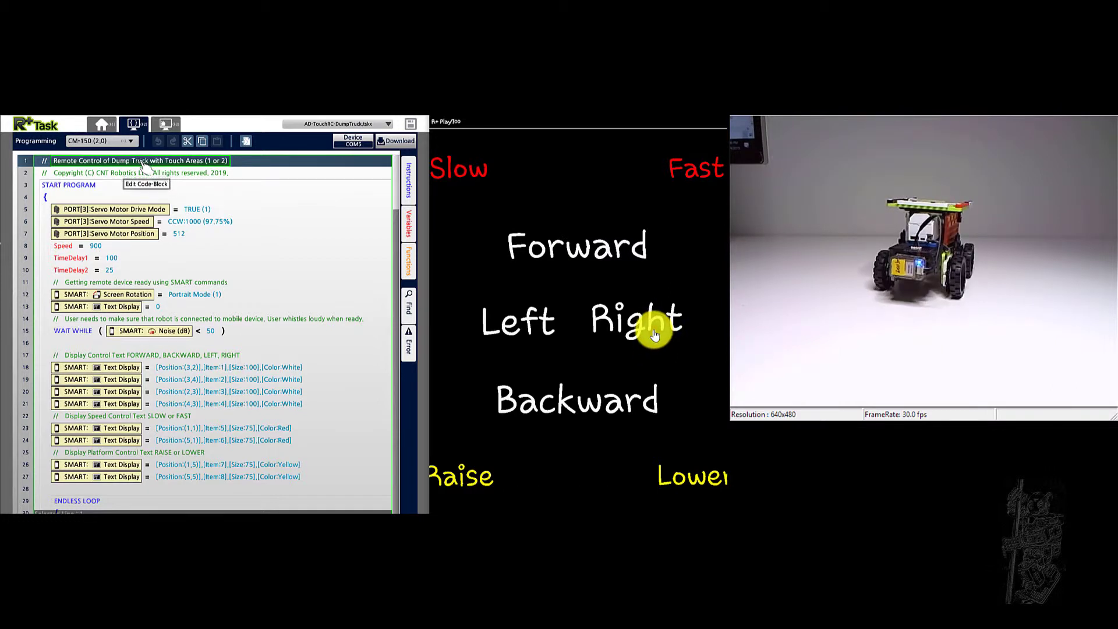
{"action": "left_click", "coordinate": [656, 336]}
{"action": "left_click", "coordinate": [656, 336]}
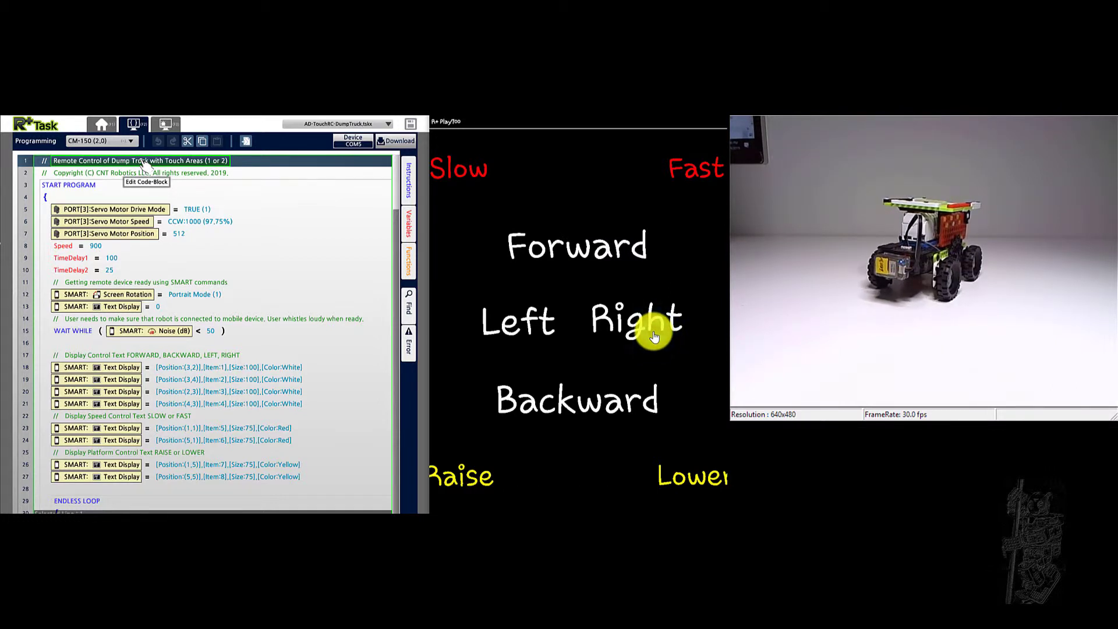
{"action": "left_click", "coordinate": [645, 333]}
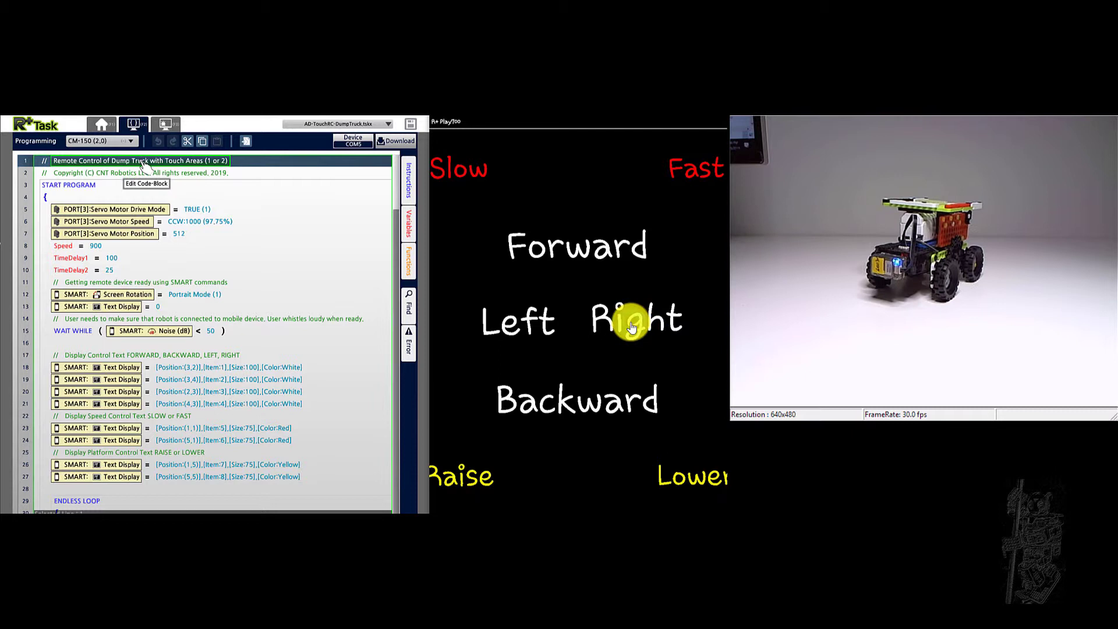
{"action": "left_click", "coordinate": [632, 327]}
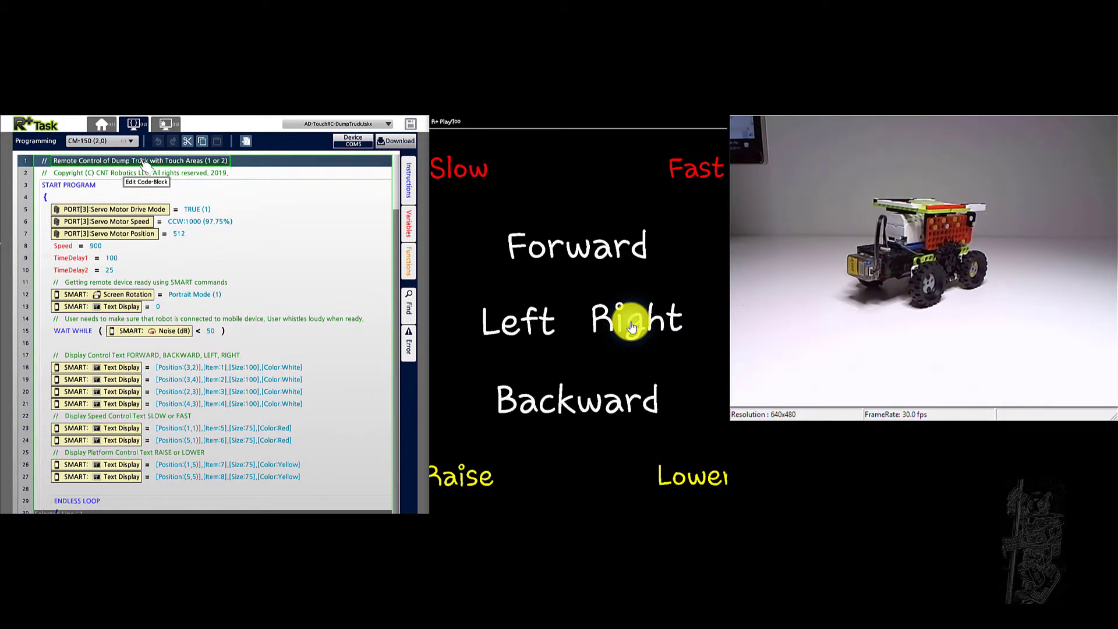
{"action": "left_click", "coordinate": [632, 327]}
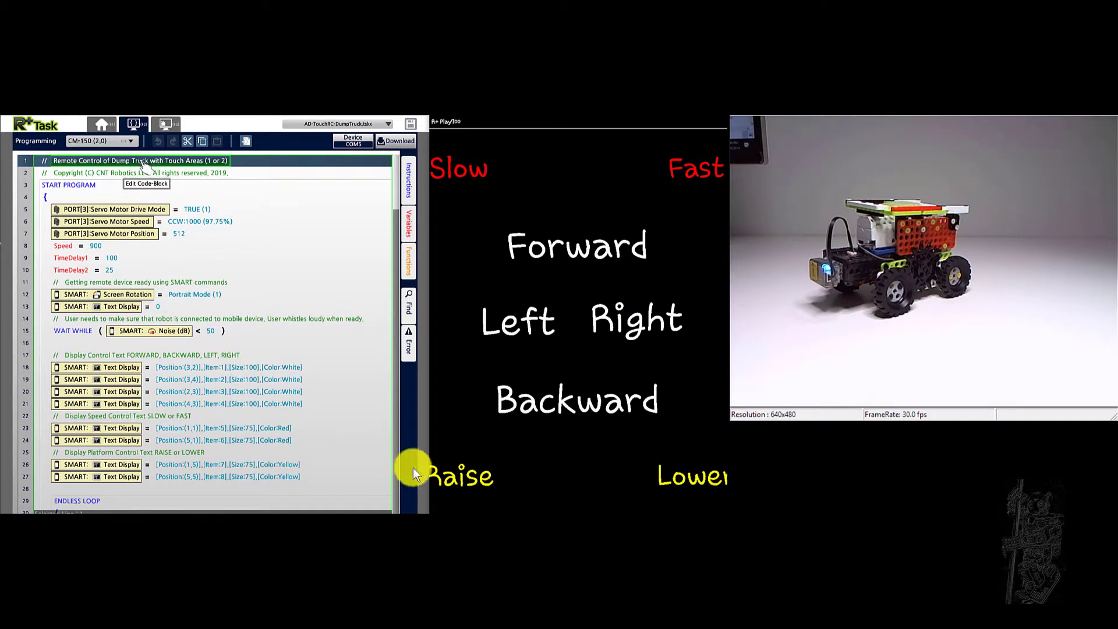
- Raise the truck's dump platform and lower it back down onto the chassis
{"action": "left_click", "coordinate": [458, 480]}
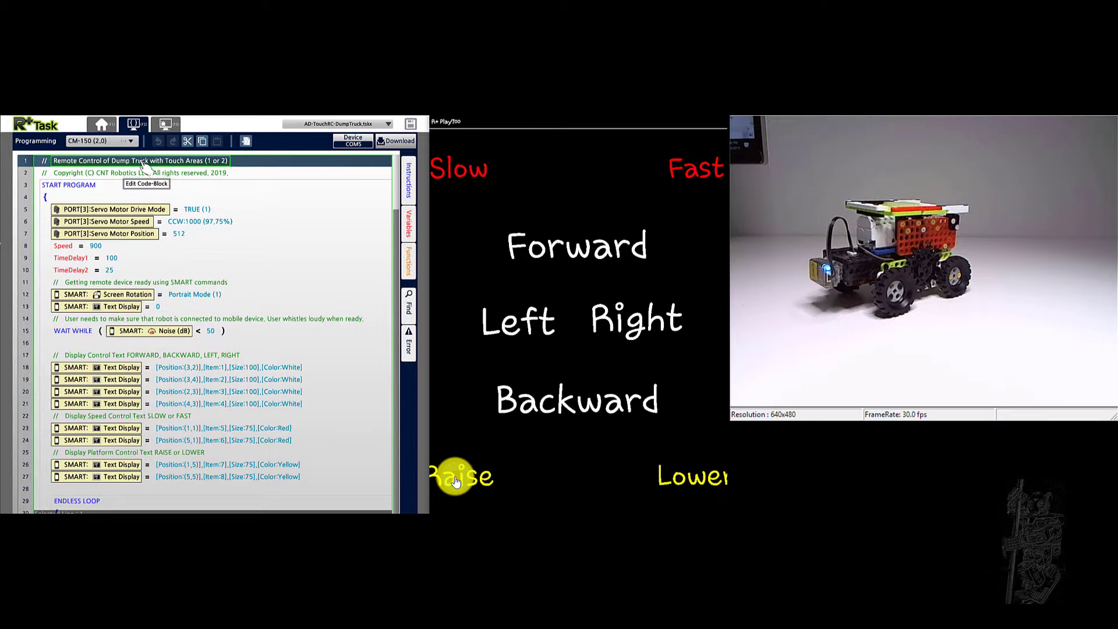
{"action": "left_click", "coordinate": [455, 482]}
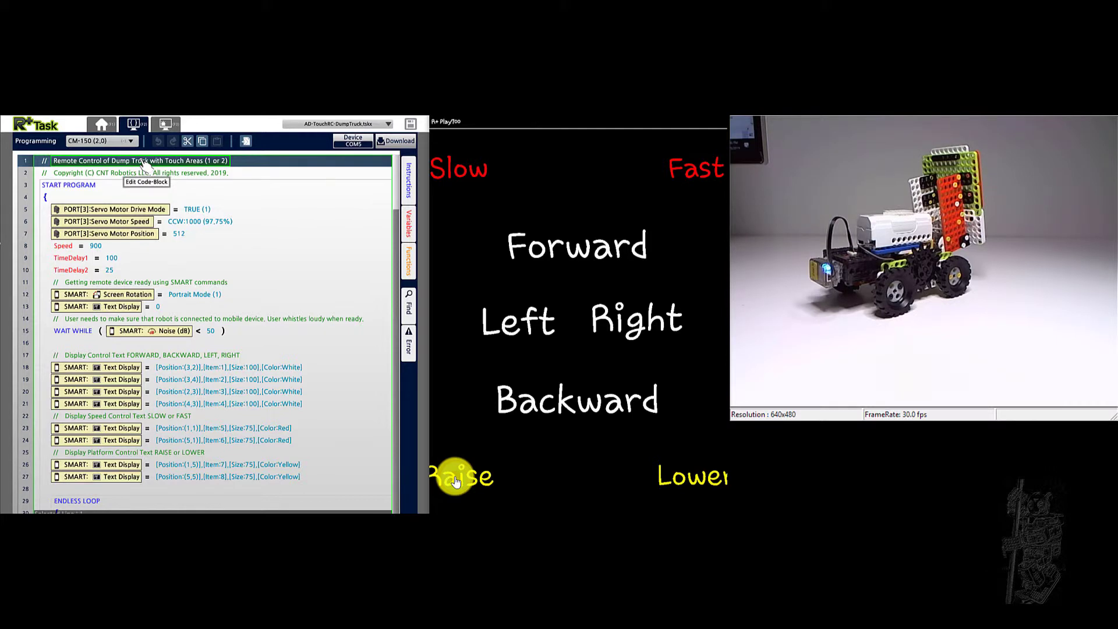
{"action": "left_click", "coordinate": [690, 479]}
{"action": "left_click", "coordinate": [690, 479]}
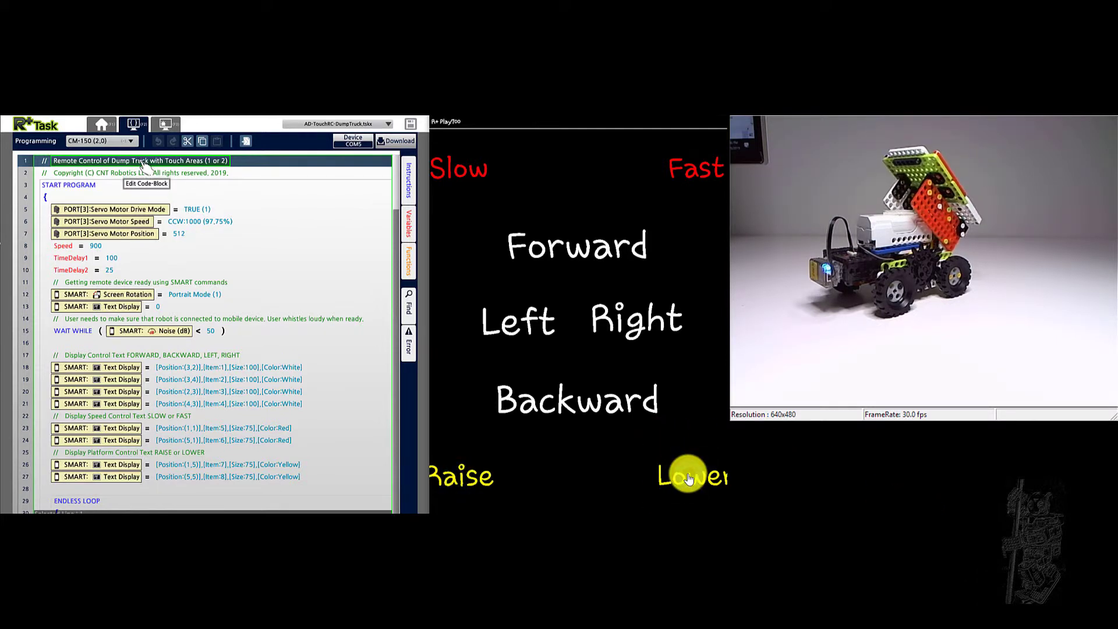
{"action": "left_click", "coordinate": [689, 479]}
{"action": "left_click", "coordinate": [689, 479]}
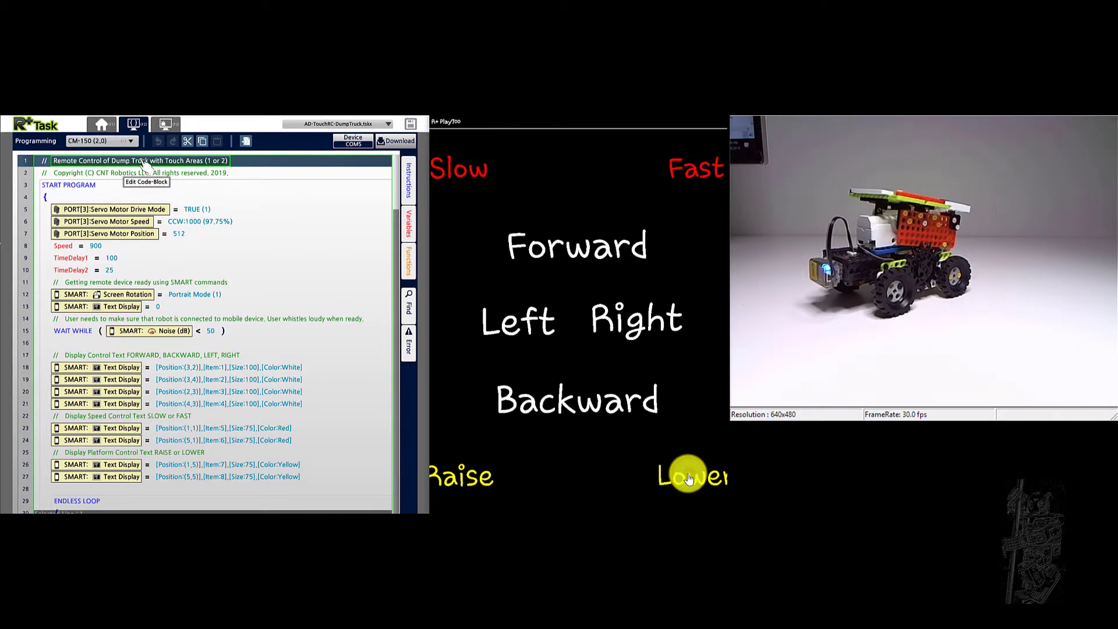
{"action": "left_click", "coordinate": [689, 479]}
{"action": "left_click", "coordinate": [689, 479]}
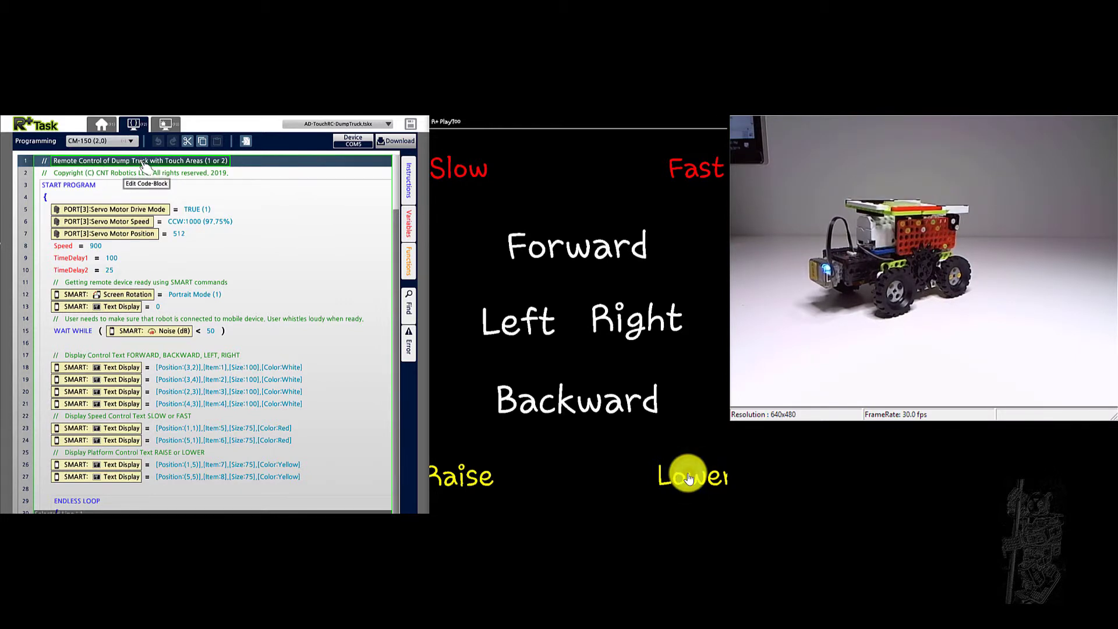
- Raise the dump platform again in repeated small increments until it is tilted steeply
{"action": "left_click", "coordinate": [459, 489]}
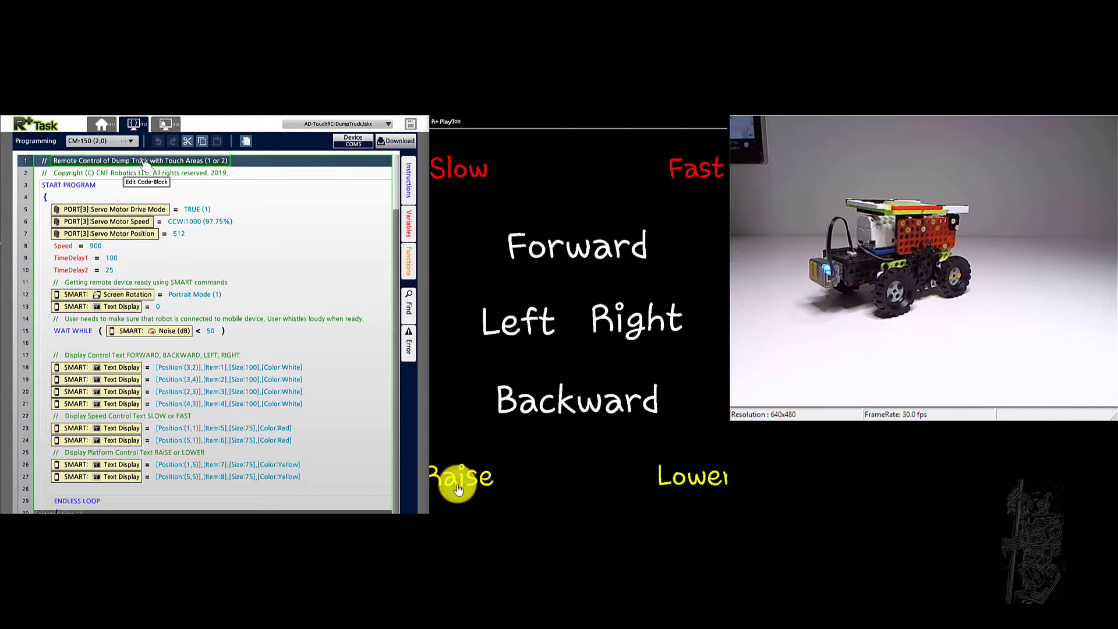
{"action": "left_click", "coordinate": [458, 486]}
{"action": "left_click", "coordinate": [458, 486]}
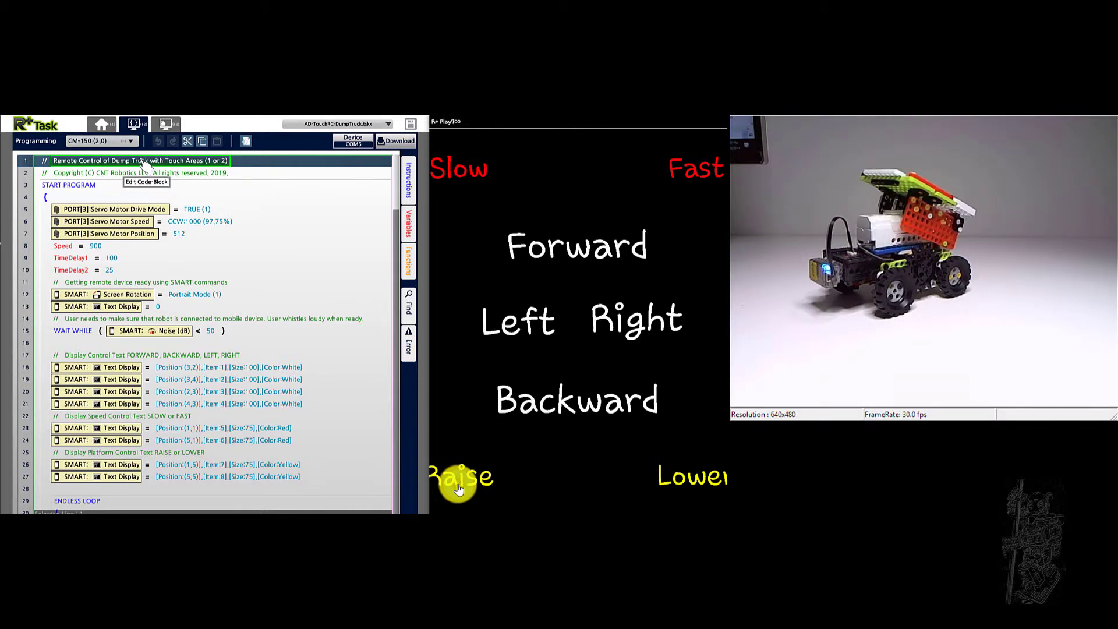
{"action": "left_click", "coordinate": [458, 488]}
{"action": "left_click", "coordinate": [460, 487]}
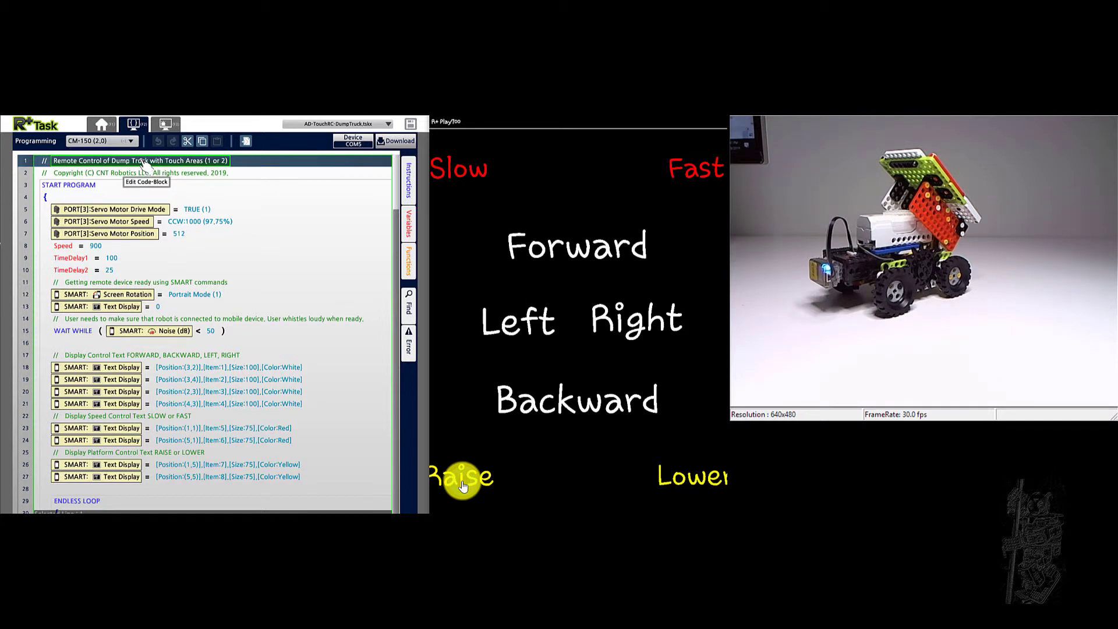
{"action": "left_click", "coordinate": [462, 486]}
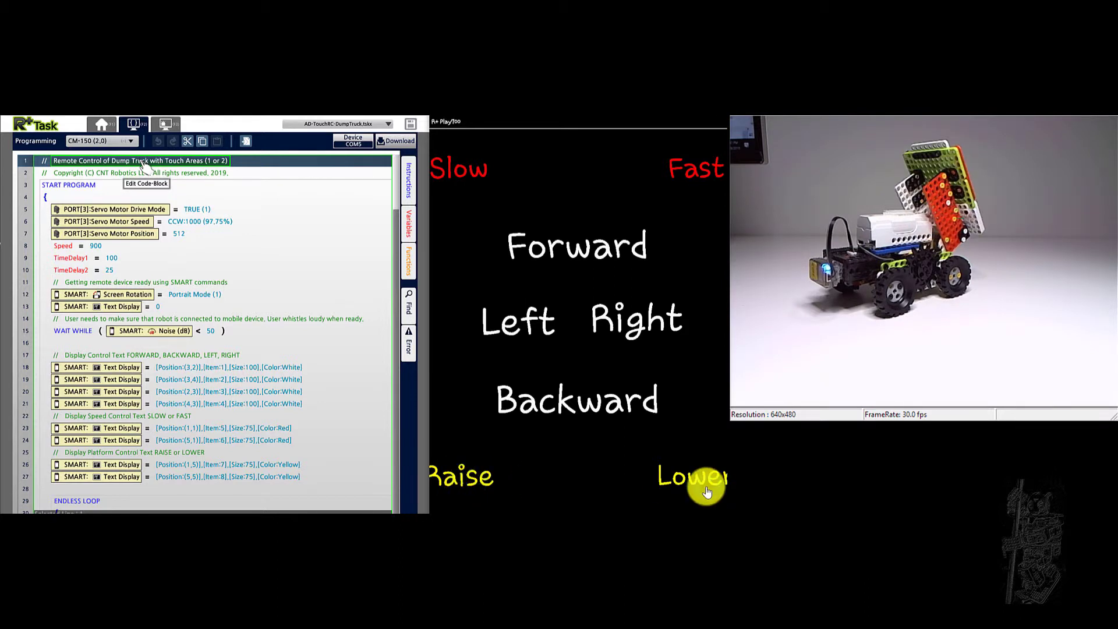
- Lower the tilted dump platform in increments until it rests flat on the truck
{"action": "left_click", "coordinate": [682, 475]}
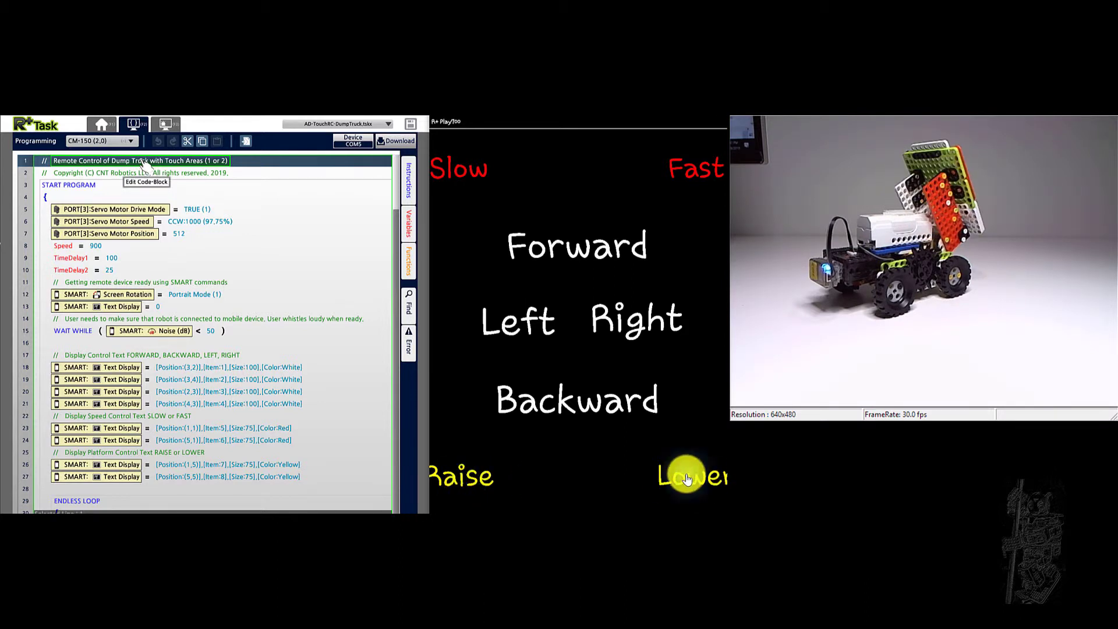
{"action": "left_click", "coordinate": [685, 476]}
{"action": "left_click", "coordinate": [688, 479]}
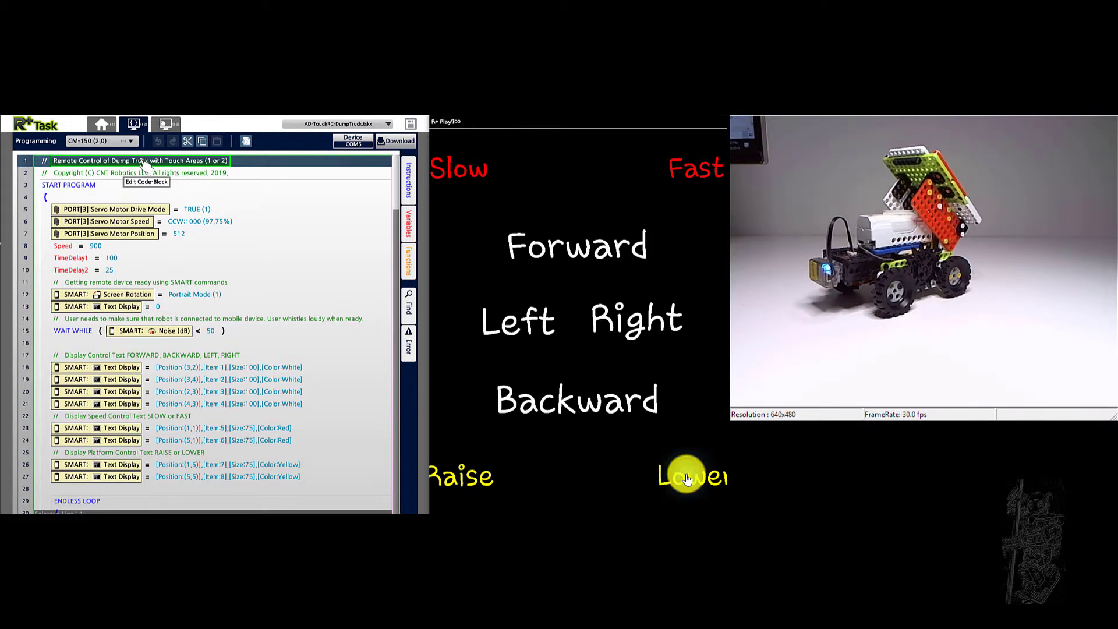
{"action": "left_click", "coordinate": [688, 479]}
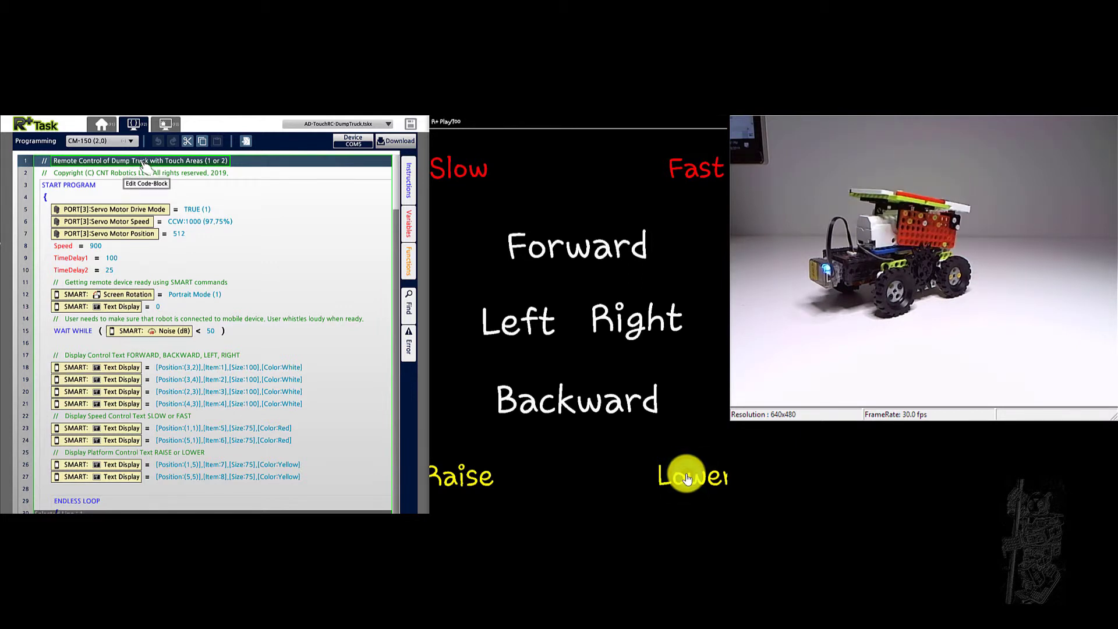
{"action": "left_click", "coordinate": [688, 479]}
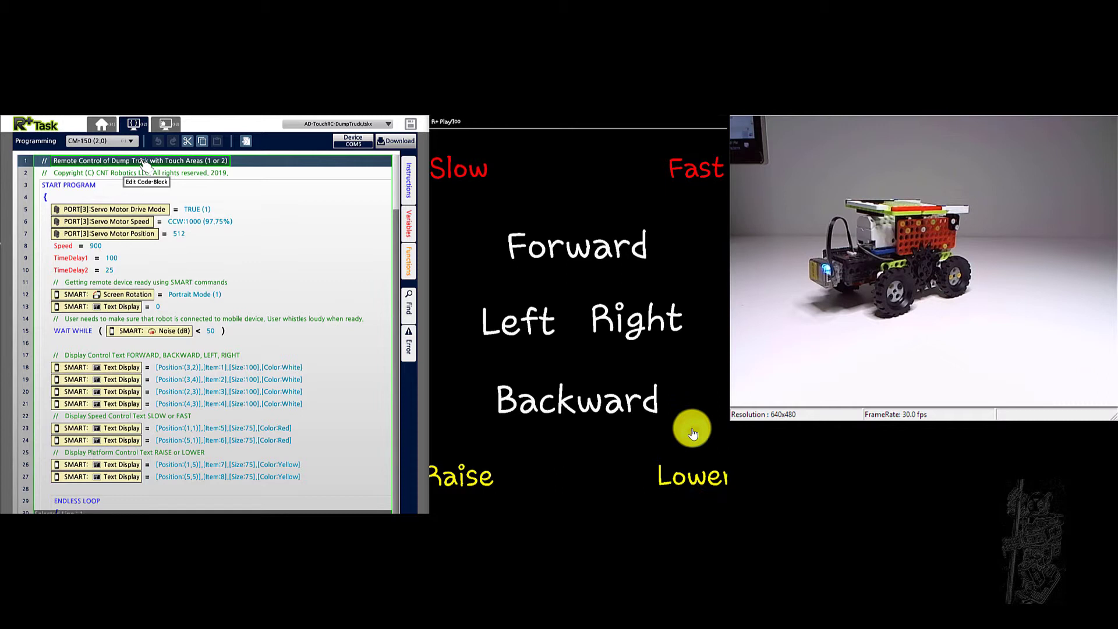